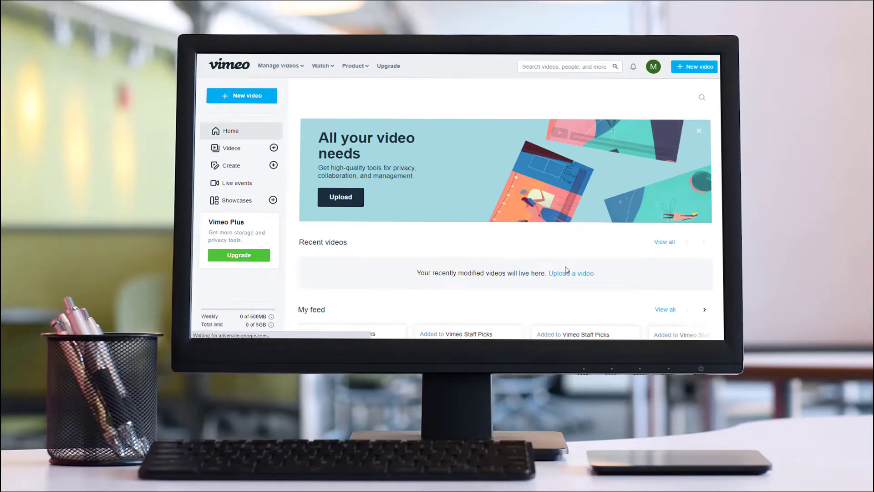
Step: Scroll through the Vimeo home feed of Staff Picks videos
{"action": "scroll", "coordinate": [567, 270], "scroll_direction": "down", "scroll_amount": 5}
{"action": "scroll", "coordinate": [547, 234], "scroll_direction": "down", "scroll_amount": 2}
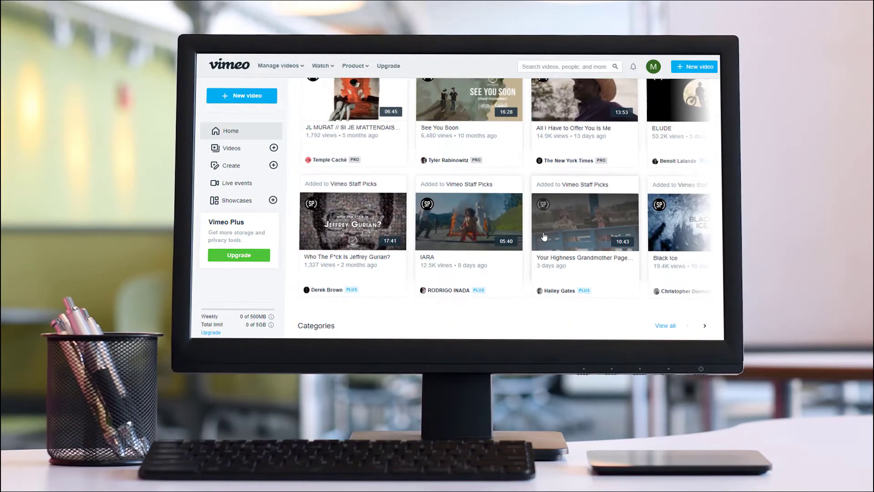
{"action": "scroll", "coordinate": [541, 233], "scroll_direction": "down", "scroll_amount": 1}
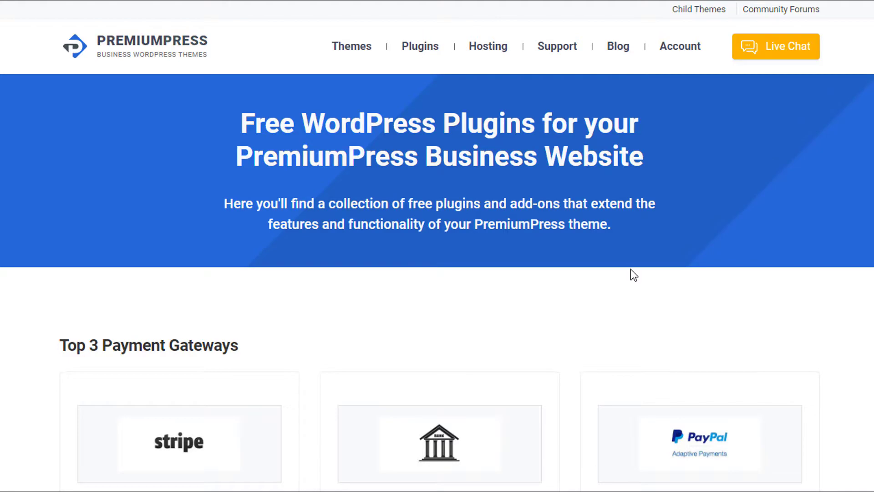
Step: Scroll the Free Plugins page to the Vimeo import card and open its plugin page
{"action": "scroll", "coordinate": [565, 263], "scroll_direction": "down", "scroll_amount": 3}
{"action": "scroll", "coordinate": [542, 260], "scroll_direction": "up", "scroll_amount": 3}
{"action": "scroll", "coordinate": [419, 168], "scroll_direction": "down", "scroll_amount": 5}
{"action": "scroll", "coordinate": [380, 177], "scroll_direction": "down", "scroll_amount": 12}
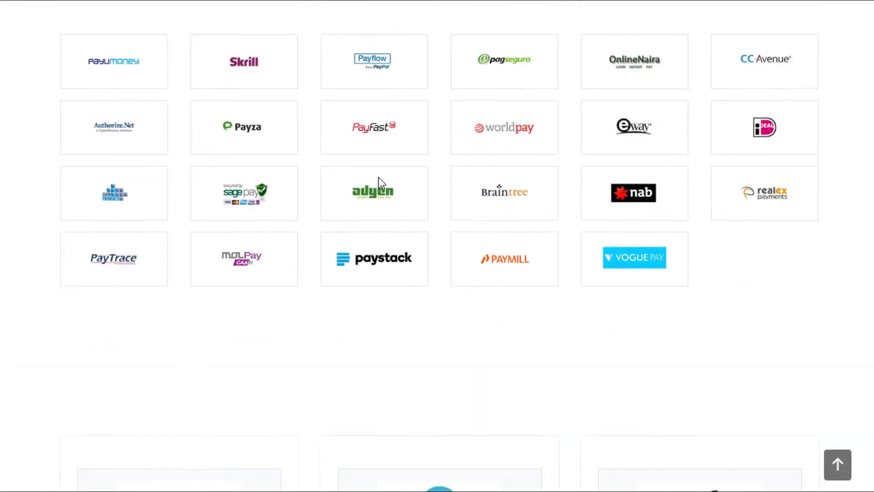
{"action": "scroll", "coordinate": [380, 182], "scroll_direction": "down", "scroll_amount": 4}
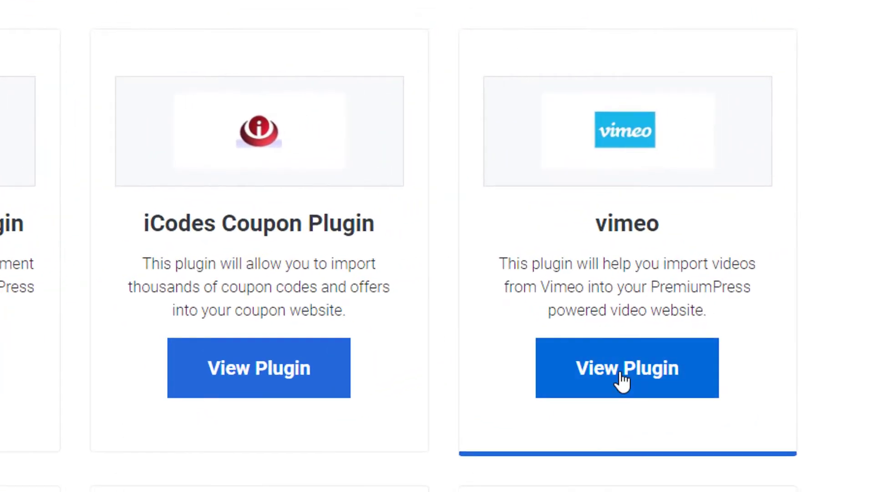
{"action": "left_click", "coordinate": [622, 382]}
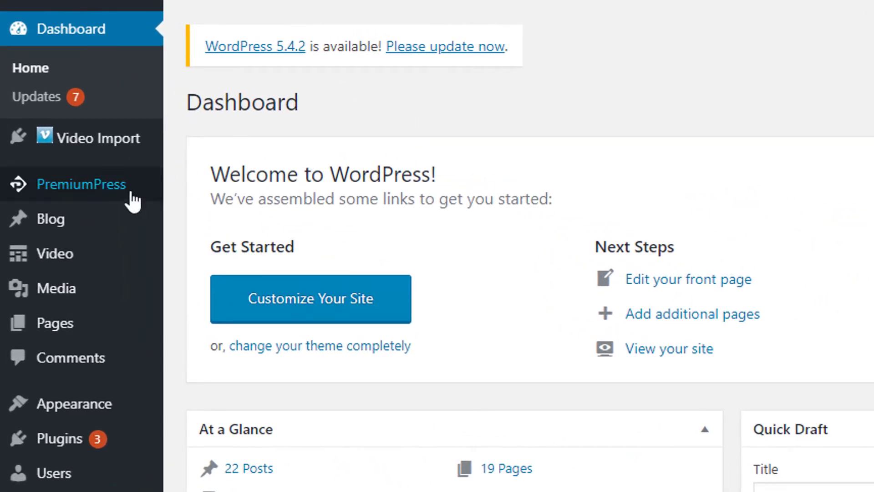
Step: Browse PremiumPress recommended plugins to the Vimeo Video Import card, then go to Installed Plugins
{"action": "mouse_move", "coordinate": [100, 189]}
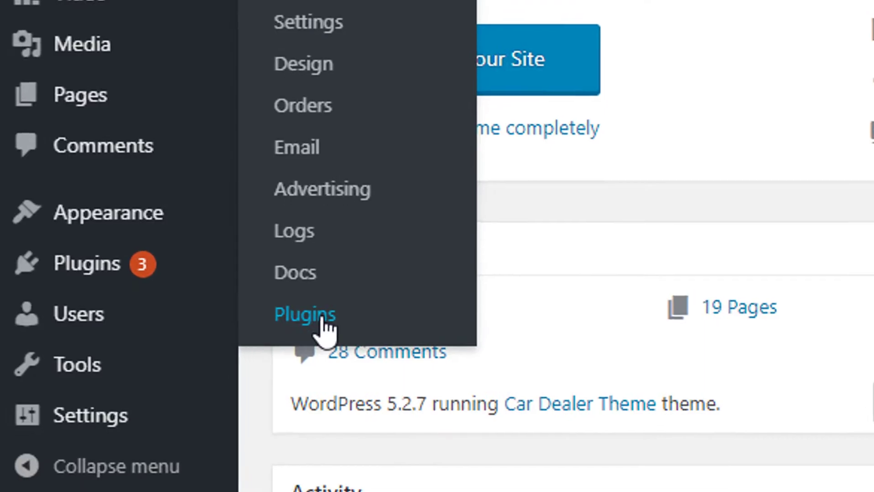
{"action": "left_click", "coordinate": [208, 473]}
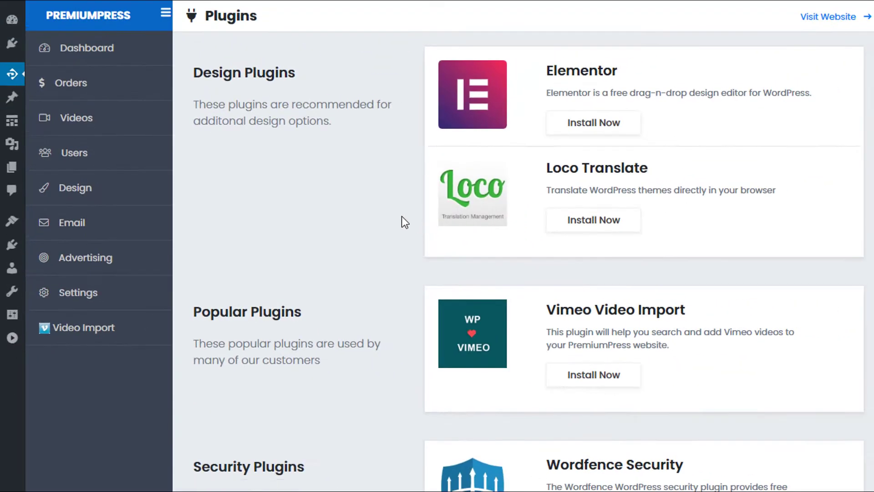
{"action": "scroll", "coordinate": [428, 237], "scroll_direction": "down", "scroll_amount": 3}
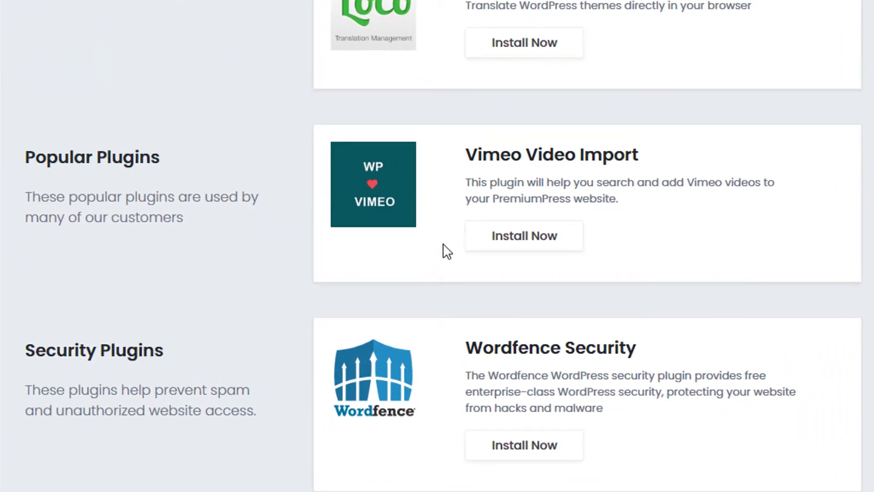
{"action": "scroll", "coordinate": [532, 286], "scroll_direction": "up", "scroll_amount": 2}
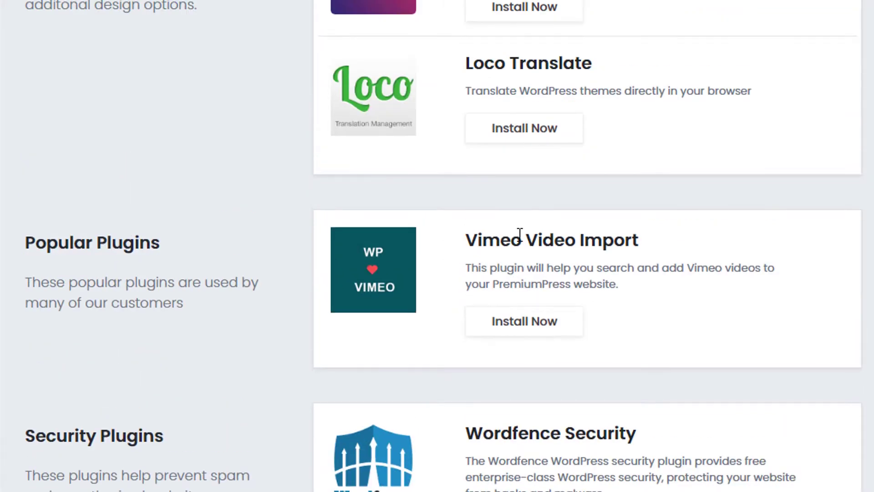
{"action": "scroll", "coordinate": [513, 337], "scroll_direction": "up", "scroll_amount": 2}
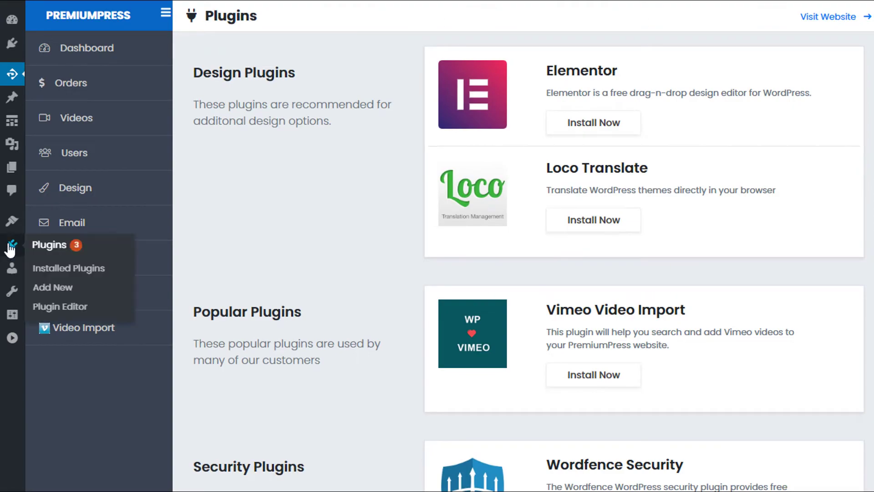
{"action": "left_click", "coordinate": [22, 248]}
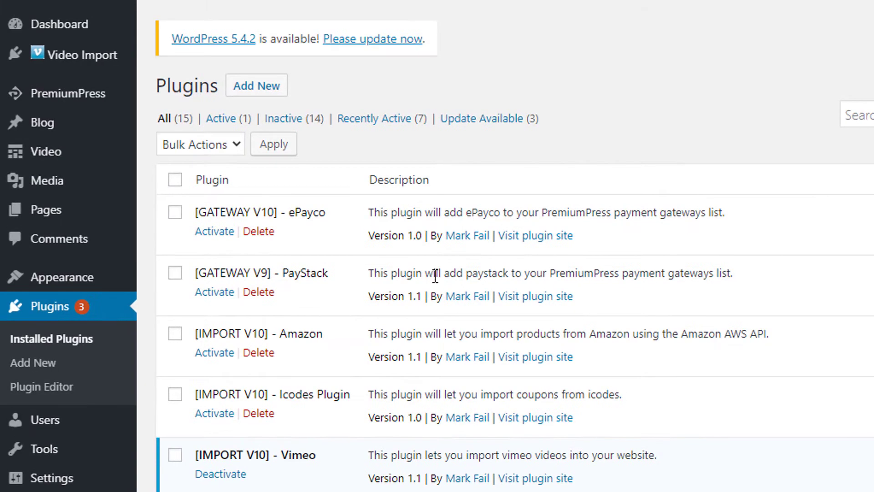
Step: Confirm the [IMPORT V10] - Vimeo plugin is active and return to the dashboard
{"action": "scroll", "coordinate": [278, 444], "scroll_direction": "down", "scroll_amount": 2}
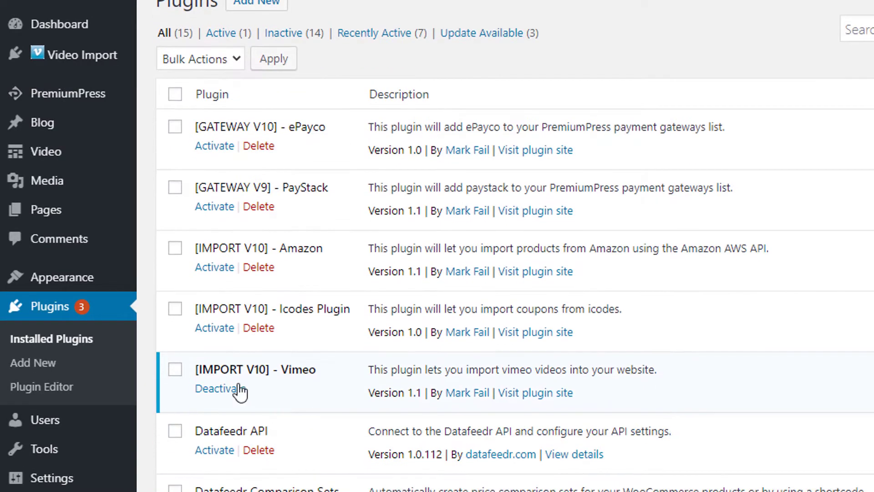
{"action": "scroll", "coordinate": [280, 387], "scroll_direction": "up", "scroll_amount": 2}
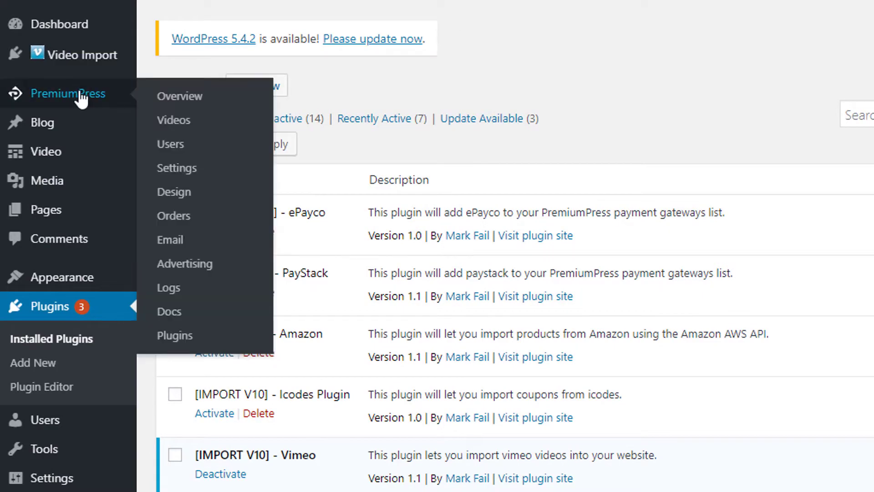
{"action": "left_click", "coordinate": [81, 95]}
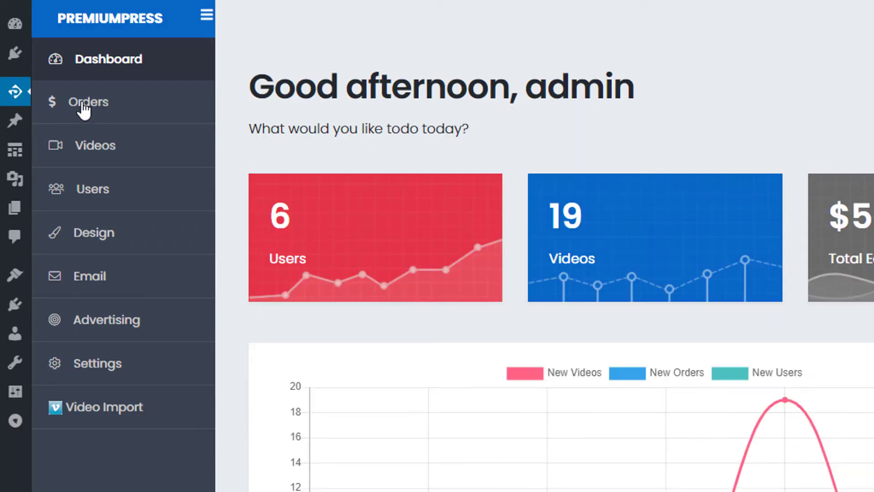
{"action": "left_click", "coordinate": [14, 25]}
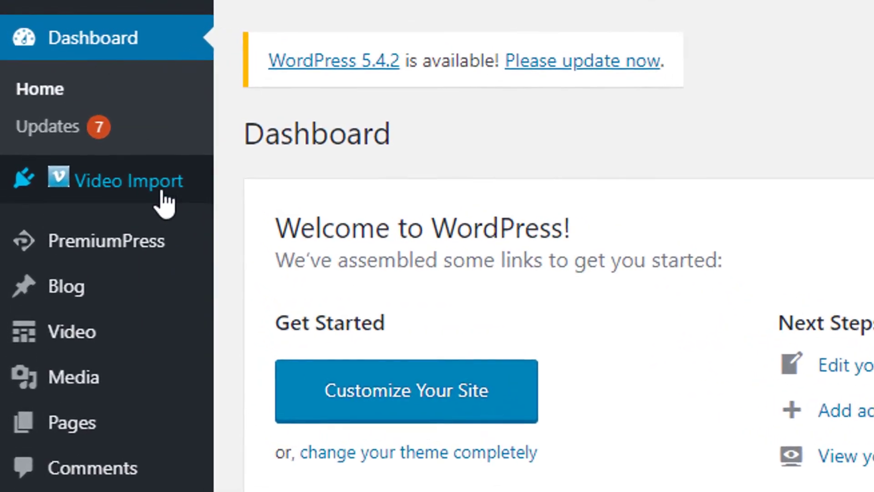
Step: Open the Vimeo Import Tool settings page under PremiumPress > Video Import
{"action": "mouse_move", "coordinate": [136, 246]}
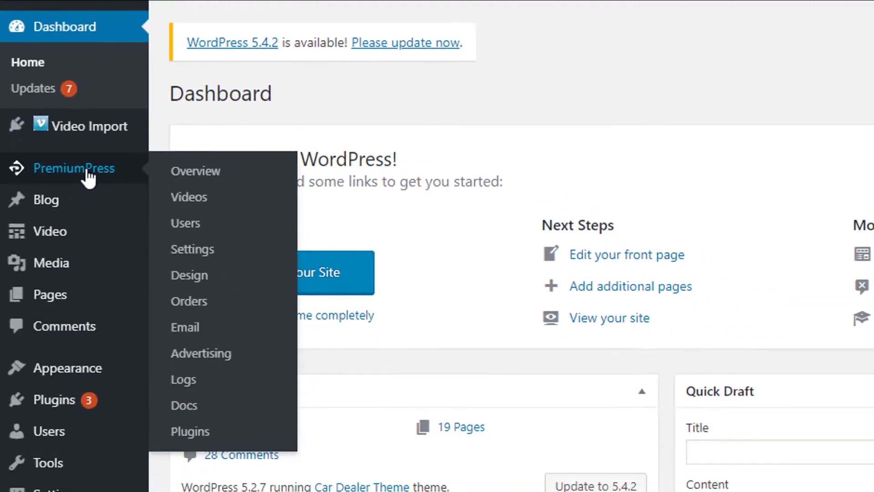
{"action": "left_click", "coordinate": [267, 248]}
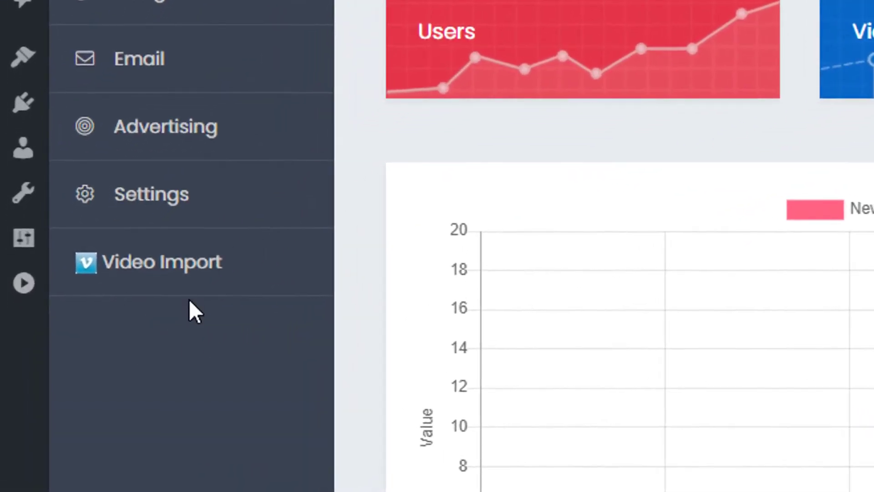
{"action": "scroll", "coordinate": [123, 318], "scroll_direction": "down", "scroll_amount": 3}
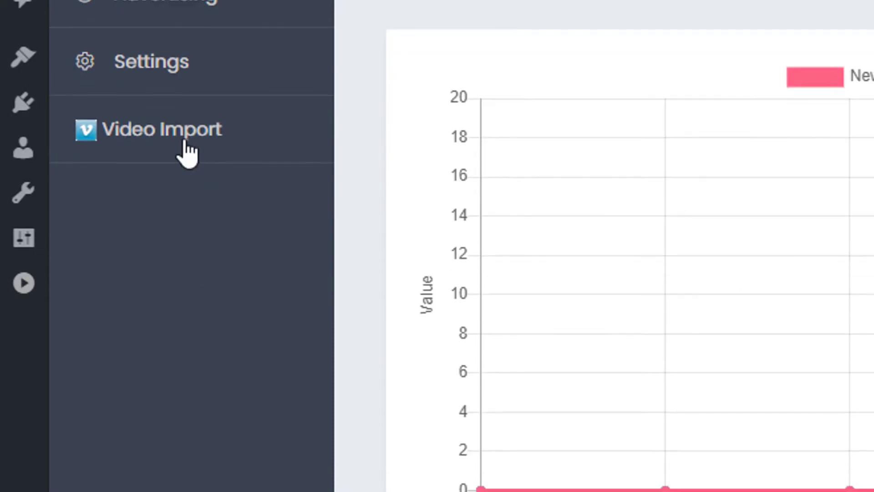
{"action": "left_click", "coordinate": [177, 131]}
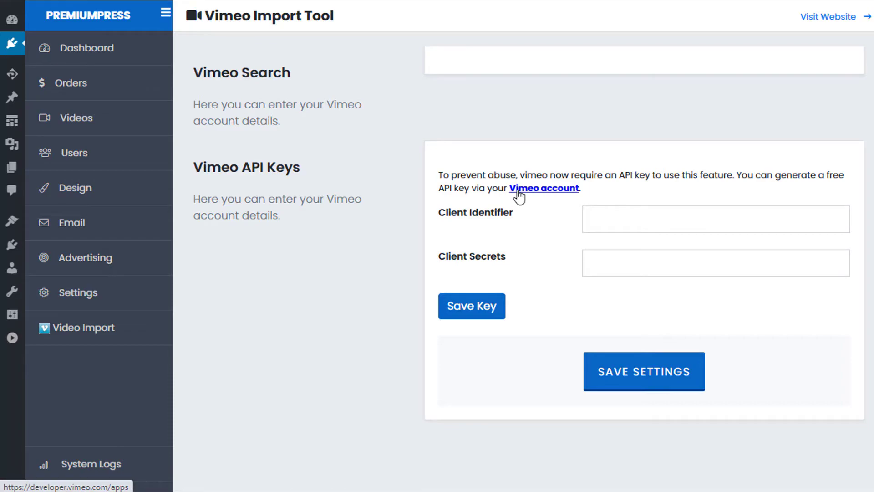
Step: Follow the Vimeo account link to the developer page for 'test app'
{"action": "left_click", "coordinate": [542, 187]}
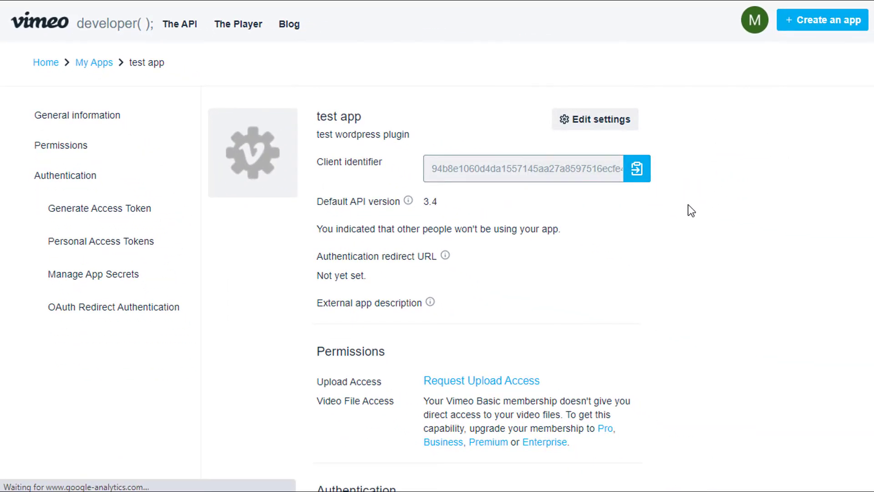
Step: Copy the test app's Client Identifier into the WordPress Client Identifier field
{"action": "scroll", "coordinate": [742, 201], "scroll_direction": "down", "scroll_amount": 8}
{"action": "scroll", "coordinate": [660, 211], "scroll_direction": "down", "scroll_amount": 5}
{"action": "scroll", "coordinate": [662, 213], "scroll_direction": "down", "scroll_amount": 2}
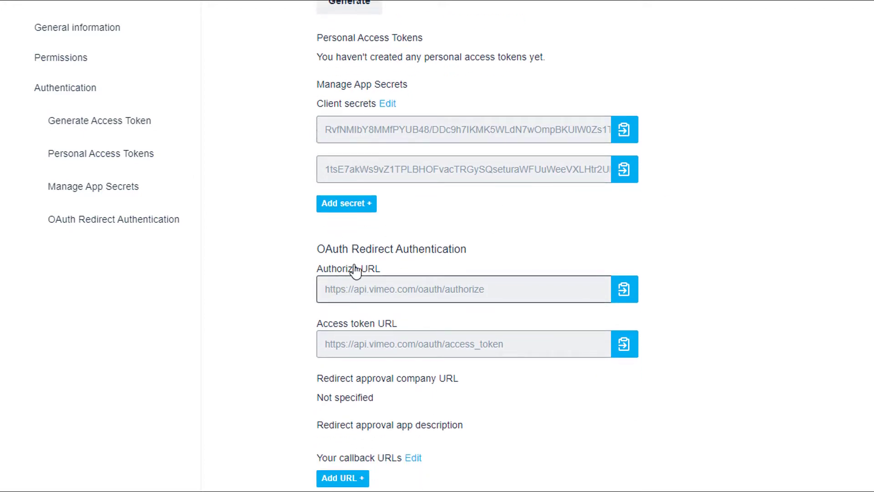
{"action": "scroll", "coordinate": [474, 255], "scroll_direction": "down", "scroll_amount": 5}
{"action": "scroll", "coordinate": [455, 257], "scroll_direction": "up", "scroll_amount": 5}
{"action": "scroll", "coordinate": [391, 259], "scroll_direction": "up", "scroll_amount": 4}
{"action": "scroll", "coordinate": [392, 260], "scroll_direction": "down", "scroll_amount": 2}
{"action": "scroll", "coordinate": [318, 250], "scroll_direction": "up", "scroll_amount": 2}
{"action": "scroll", "coordinate": [325, 273], "scroll_direction": "up", "scroll_amount": 1}
{"action": "scroll", "coordinate": [327, 276], "scroll_direction": "up", "scroll_amount": 10}
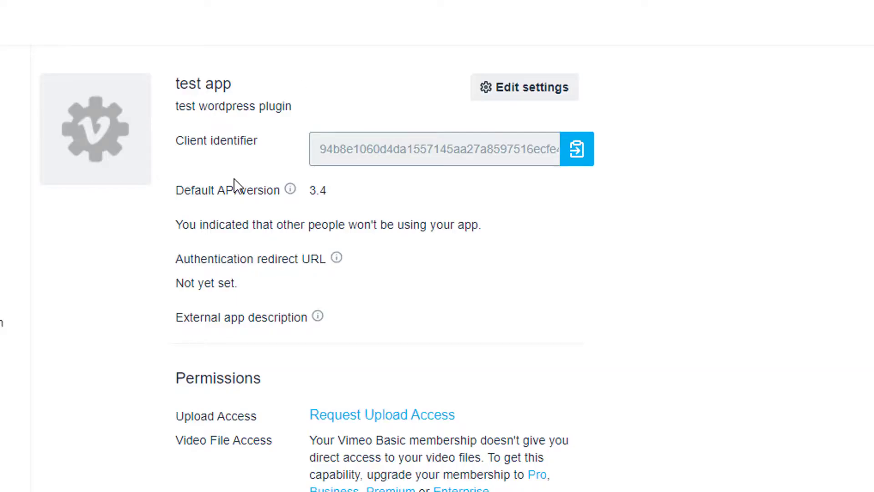
{"action": "left_click", "coordinate": [571, 152]}
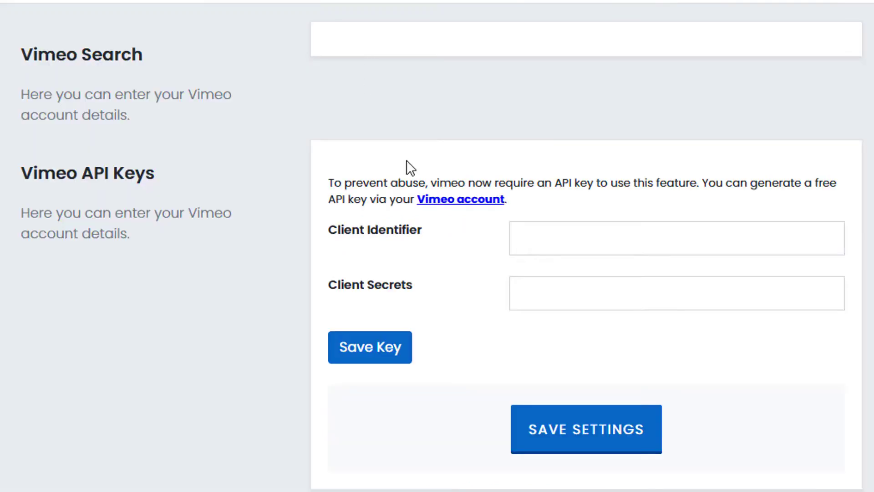
{"action": "left_click", "coordinate": [598, 243]}
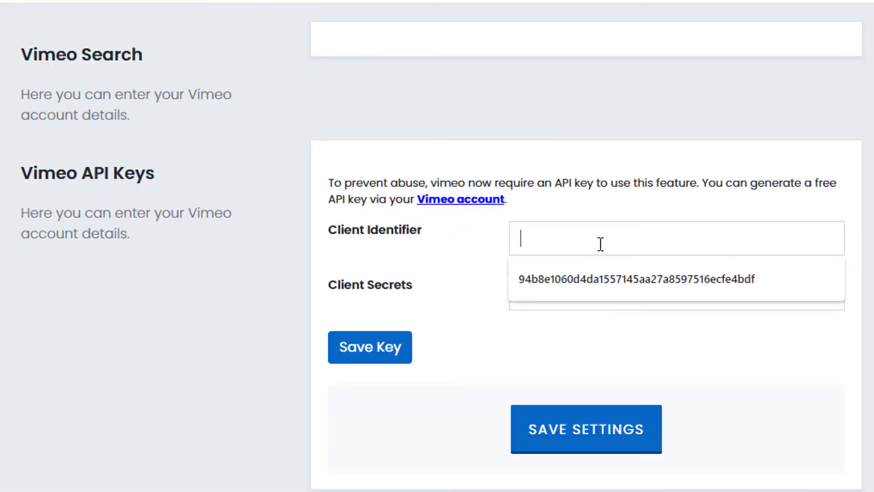
{"action": "key", "text": "ctrl+v"}
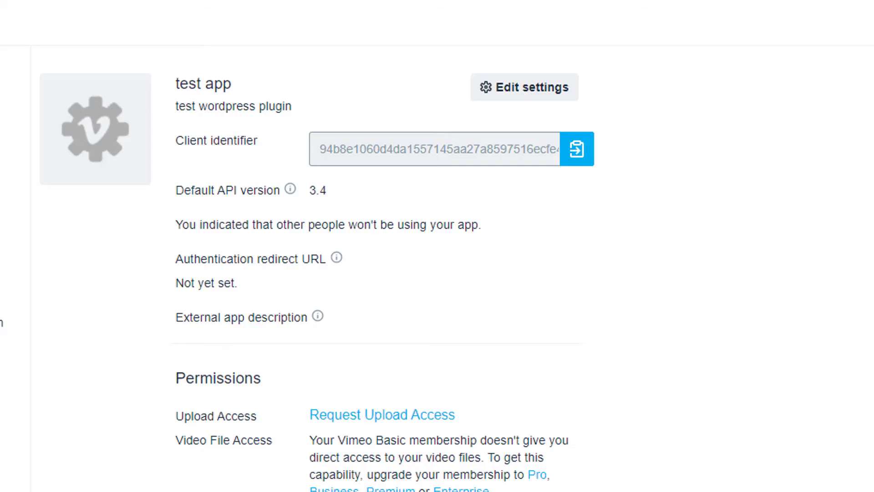
Step: Paste the app's first client secret into Client Secrets and save the settings
{"action": "scroll", "coordinate": [351, 210], "scroll_direction": "down", "scroll_amount": 15}
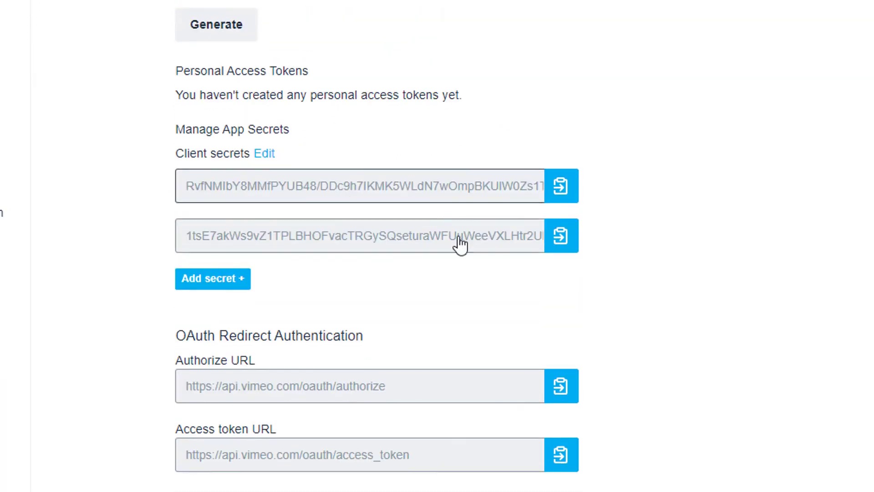
{"action": "left_click", "coordinate": [560, 193]}
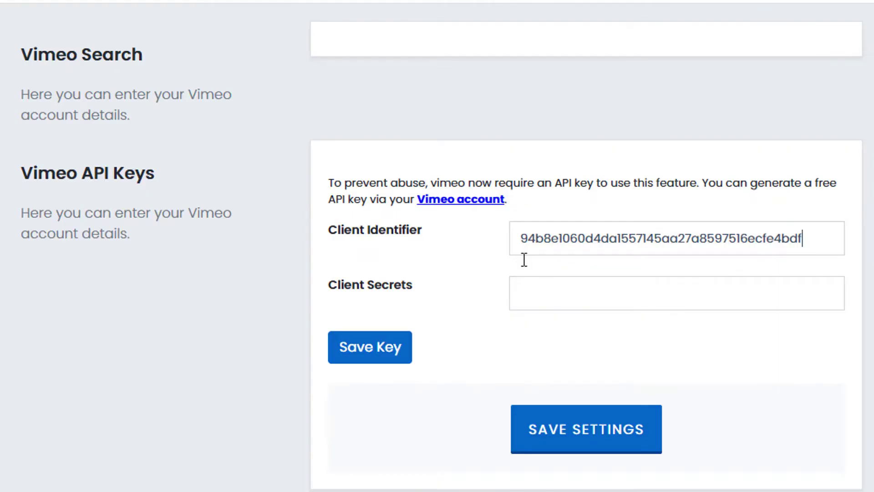
{"action": "left_click", "coordinate": [540, 285]}
{"action": "key", "text": "ctrl+v"}
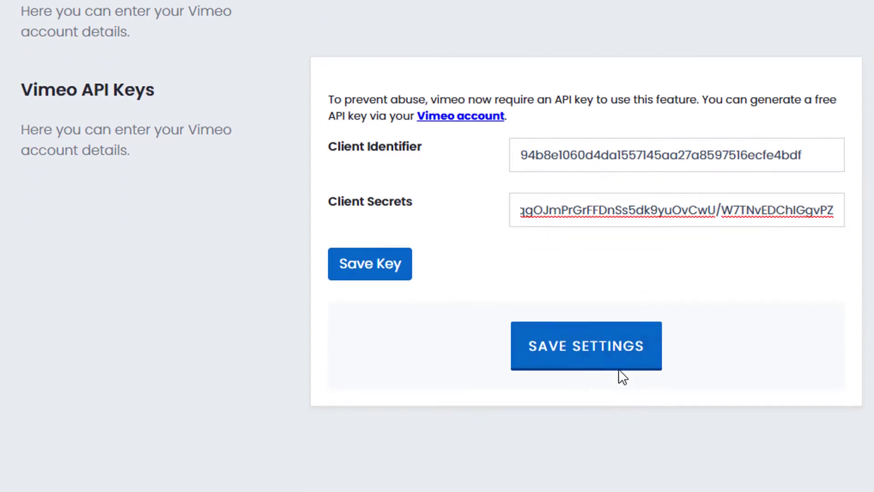
{"action": "left_click", "coordinate": [556, 345]}
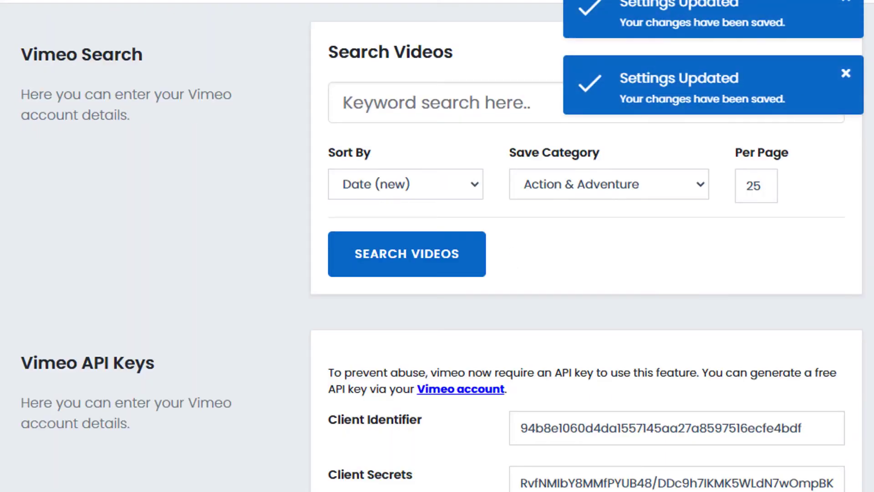
Step: Dismiss the Settings Updated notices and search Vimeo for 'fitness' videos
{"action": "left_click", "coordinate": [845, 5]}
{"action": "left_click", "coordinate": [845, 74]}
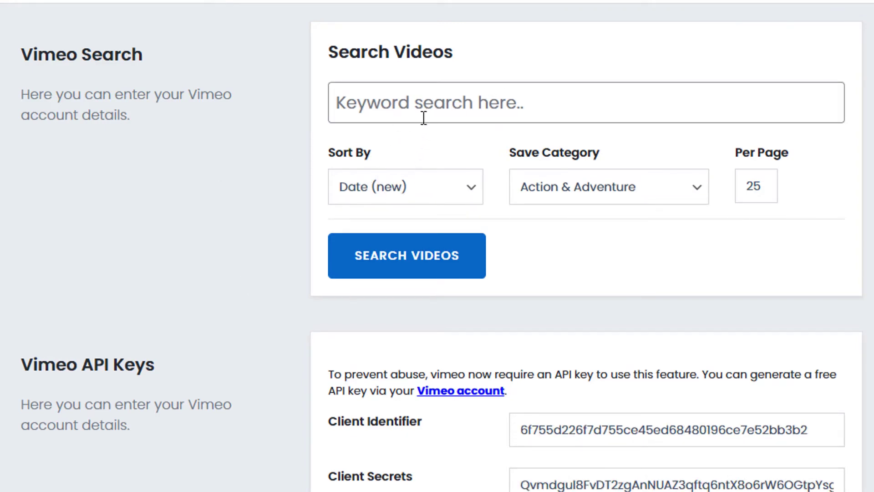
{"action": "left_click", "coordinate": [428, 110]}
{"action": "left_click", "coordinate": [391, 146]}
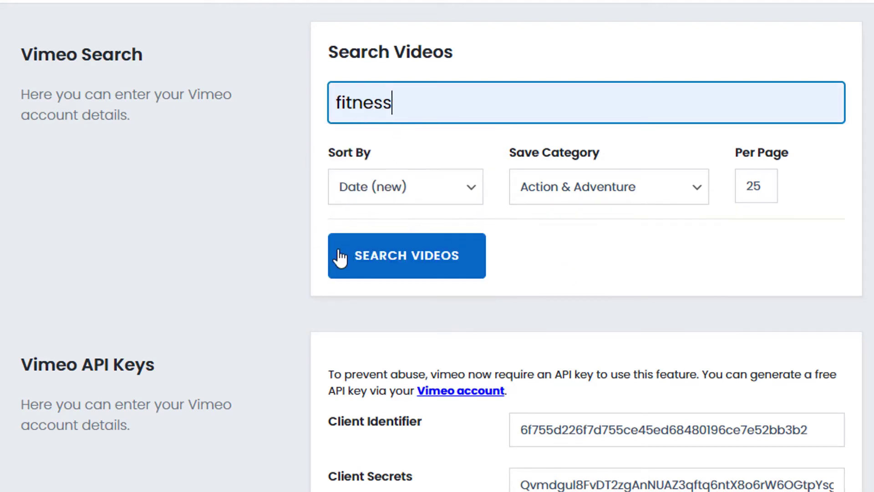
{"action": "left_click", "coordinate": [414, 260]}
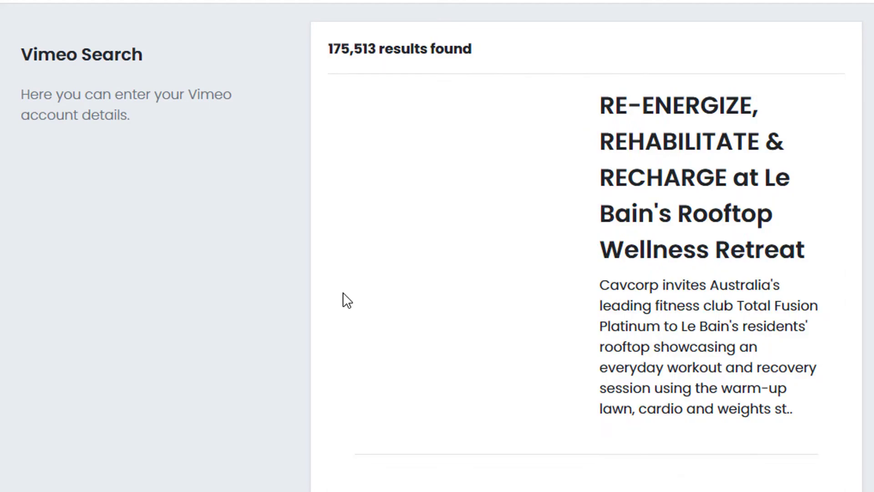
Step: Save the Kineticube Introduction video from the results to the site
{"action": "scroll", "coordinate": [757, 217], "scroll_direction": "down", "scroll_amount": 5}
{"action": "scroll", "coordinate": [757, 216], "scroll_direction": "up", "scroll_amount": 5}
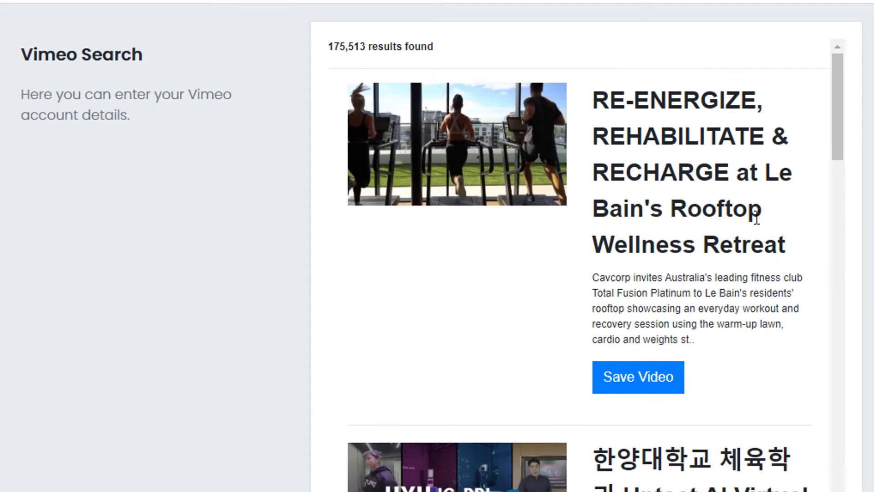
{"action": "scroll", "coordinate": [711, 228], "scroll_direction": "down", "scroll_amount": 15}
{"action": "scroll", "coordinate": [708, 234], "scroll_direction": "down", "scroll_amount": 15}
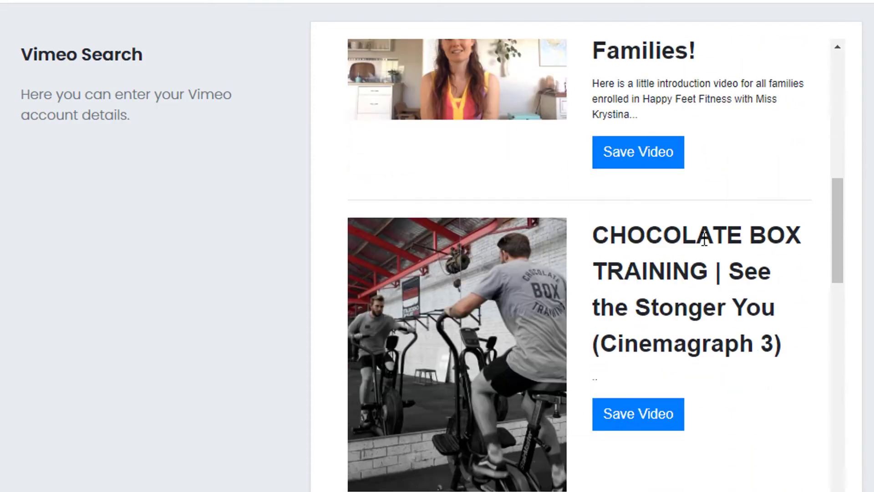
{"action": "left_click", "coordinate": [644, 376]}
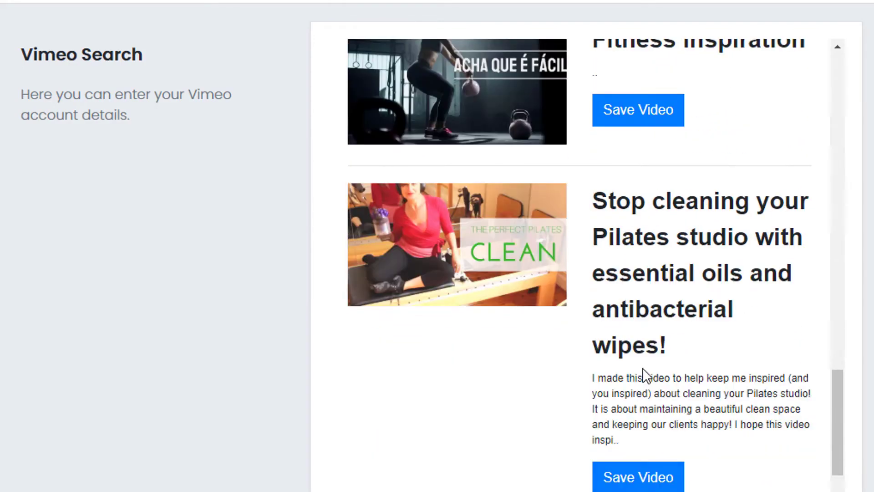
{"action": "scroll", "coordinate": [631, 319], "scroll_direction": "up", "scroll_amount": 10}
{"action": "scroll", "coordinate": [634, 332], "scroll_direction": "up", "scroll_amount": 5}
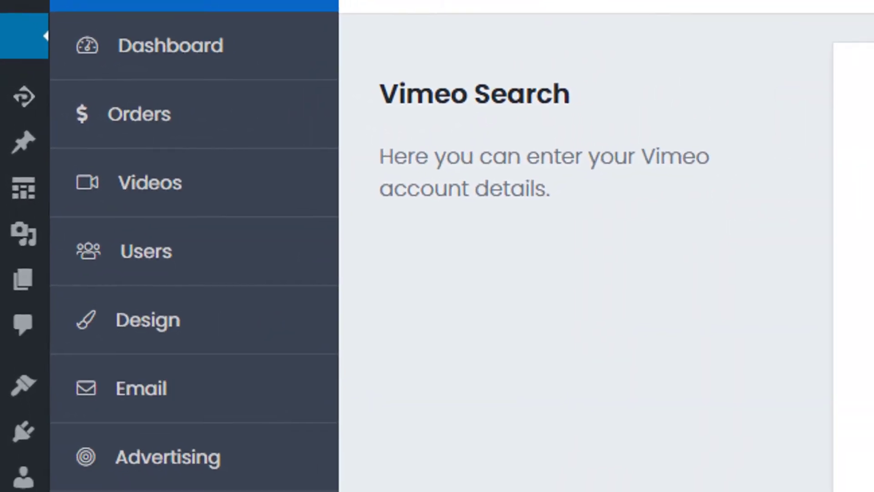
Step: Open the Kineticube Introduction page from Videos, play its Vimeo video, then pause it
{"action": "left_click", "coordinate": [159, 188]}
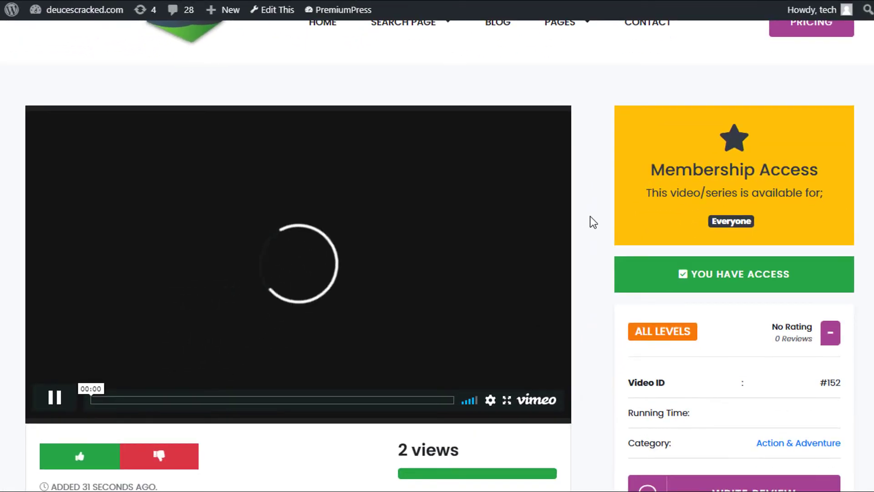
{"action": "scroll", "coordinate": [590, 217], "scroll_direction": "down", "scroll_amount": 2}
{"action": "scroll", "coordinate": [600, 205], "scroll_direction": "up", "scroll_amount": 4}
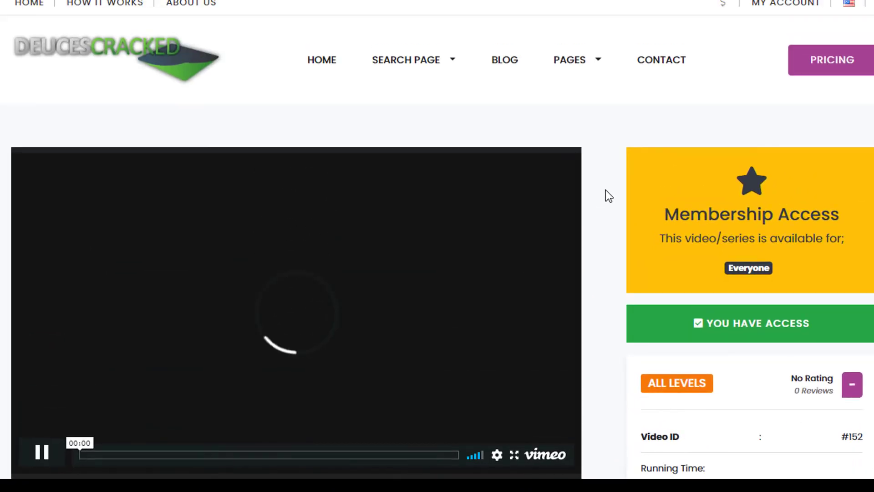
{"action": "scroll", "coordinate": [605, 190], "scroll_direction": "down", "scroll_amount": 3}
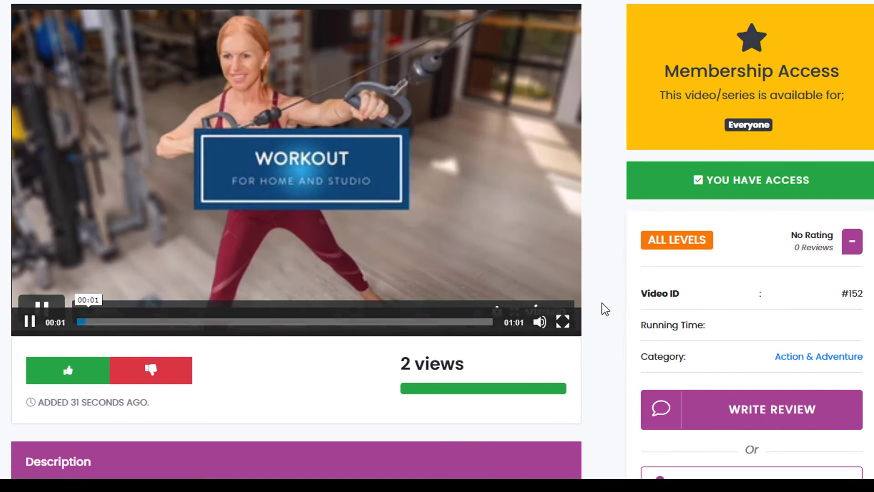
{"action": "scroll", "coordinate": [602, 303], "scroll_direction": "up", "scroll_amount": 2}
{"action": "scroll", "coordinate": [602, 302], "scroll_direction": "down", "scroll_amount": 5}
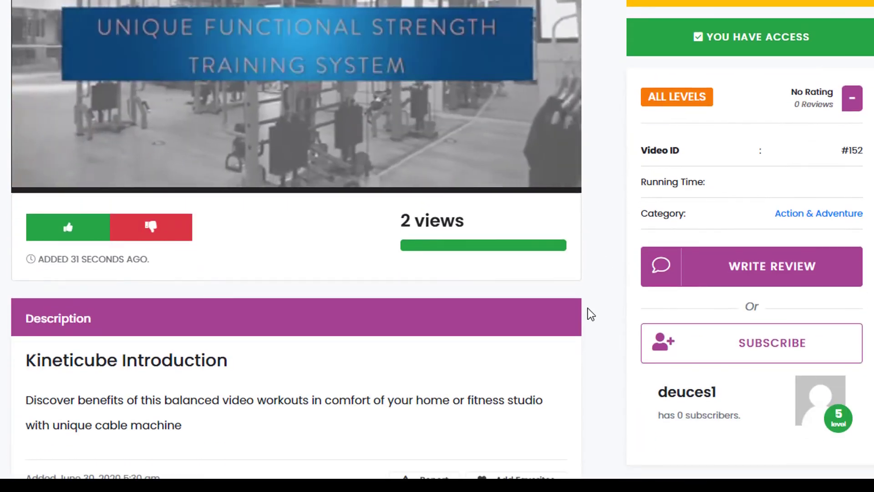
{"action": "scroll", "coordinate": [592, 313], "scroll_direction": "up", "scroll_amount": 2}
{"action": "scroll", "coordinate": [595, 315], "scroll_direction": "up", "scroll_amount": 3}
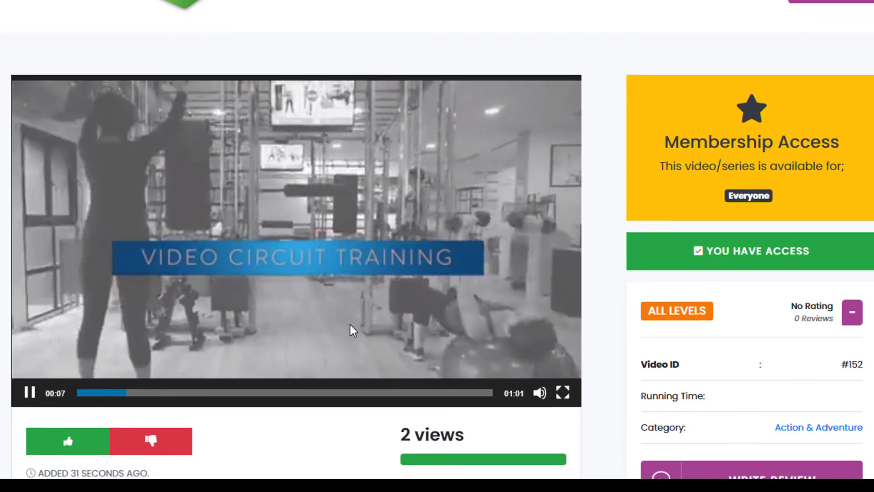
{"action": "scroll", "coordinate": [351, 326], "scroll_direction": "down", "scroll_amount": 3}
{"action": "scroll", "coordinate": [411, 203], "scroll_direction": "up", "scroll_amount": 2}
{"action": "scroll", "coordinate": [321, 285], "scroll_direction": "up", "scroll_amount": 2}
{"action": "scroll", "coordinate": [316, 287], "scroll_direction": "down", "scroll_amount": 4}
{"action": "left_click", "coordinate": [29, 250]}
{"action": "scroll", "coordinate": [586, 233], "scroll_direction": "up", "scroll_amount": 5}
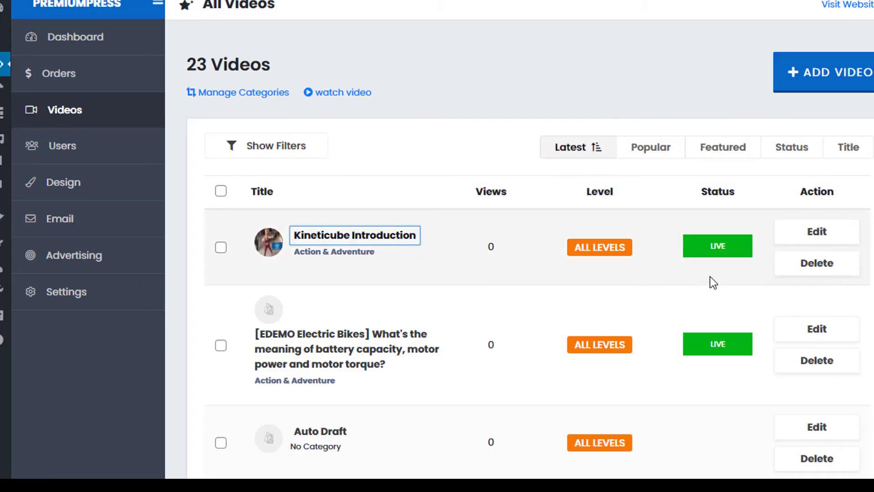
Step: Open the Kineticube Introduction listing for editing and scroll to its video section
{"action": "left_click", "coordinate": [817, 232]}
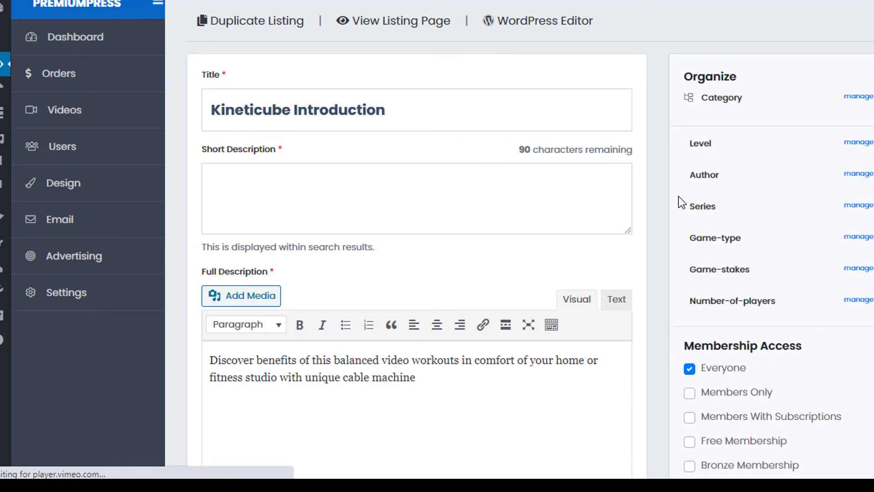
{"action": "scroll", "coordinate": [674, 196], "scroll_direction": "down", "scroll_amount": 5}
{"action": "scroll", "coordinate": [666, 194], "scroll_direction": "up", "scroll_amount": 2}
{"action": "scroll", "coordinate": [657, 190], "scroll_direction": "down", "scroll_amount": 5}
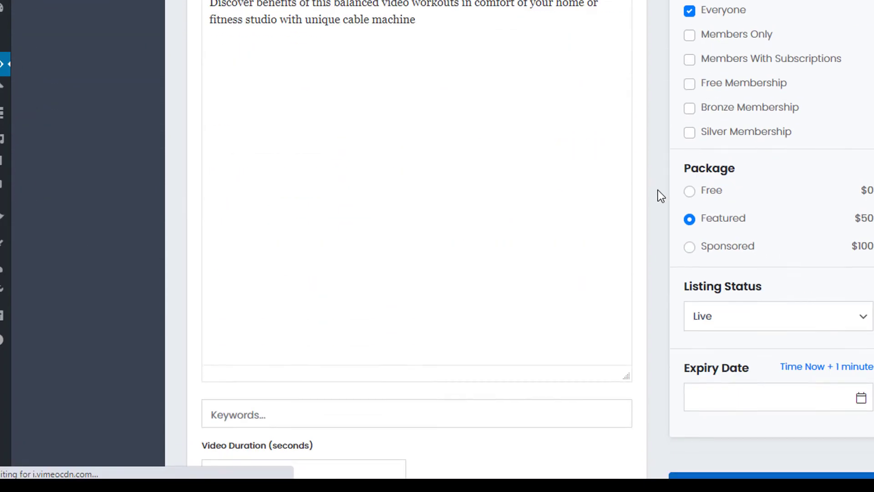
{"action": "scroll", "coordinate": [658, 190], "scroll_direction": "down", "scroll_amount": 8}
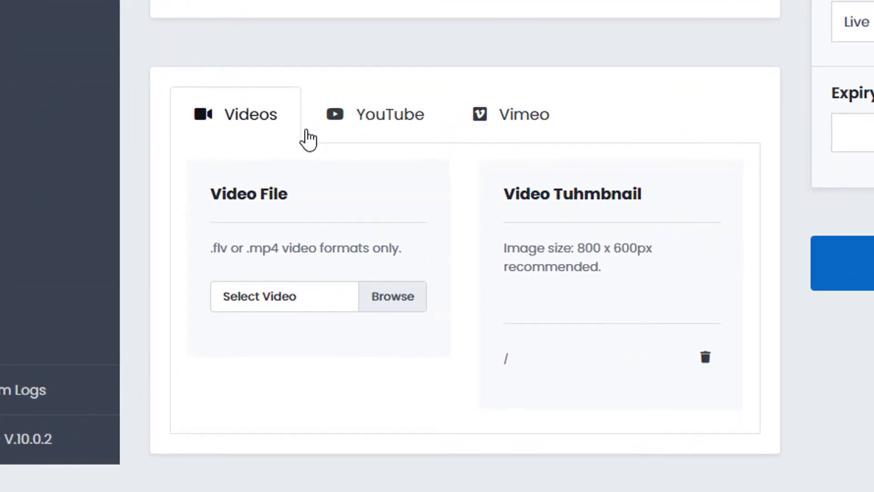
Step: Show the Vimeo video tab, with video ID 433857713 and its preview
{"action": "left_click", "coordinate": [371, 122]}
{"action": "left_click", "coordinate": [517, 122]}
{"action": "scroll", "coordinate": [469, 182], "scroll_direction": "down", "scroll_amount": 3}
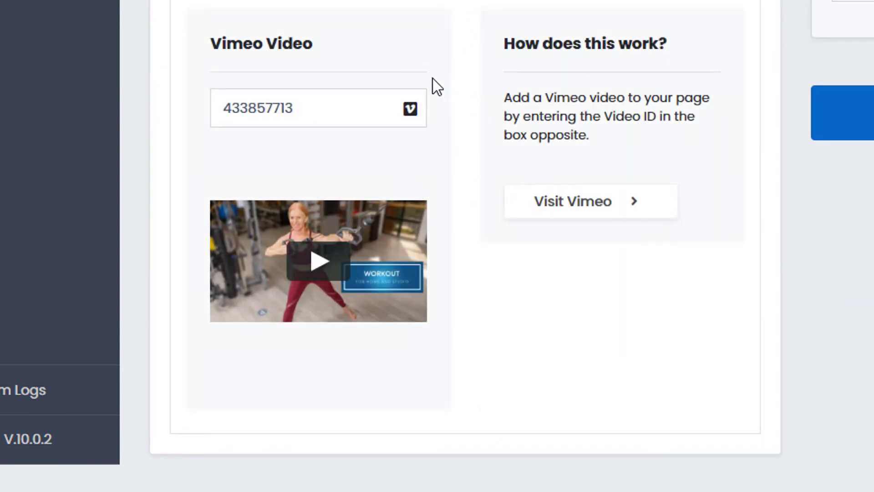
{"action": "scroll", "coordinate": [450, 162], "scroll_direction": "up", "scroll_amount": 2}
{"action": "scroll", "coordinate": [450, 155], "scroll_direction": "down", "scroll_amount": 2}
{"action": "scroll", "coordinate": [455, 102], "scroll_direction": "up", "scroll_amount": 2}
{"action": "scroll", "coordinate": [449, 117], "scroll_direction": "down", "scroll_amount": 2}
{"action": "scroll", "coordinate": [451, 120], "scroll_direction": "up", "scroll_amount": 2}
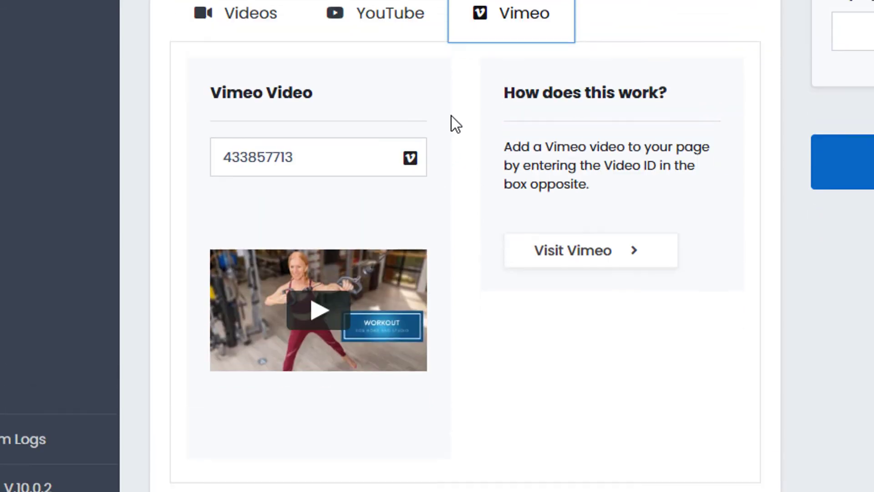